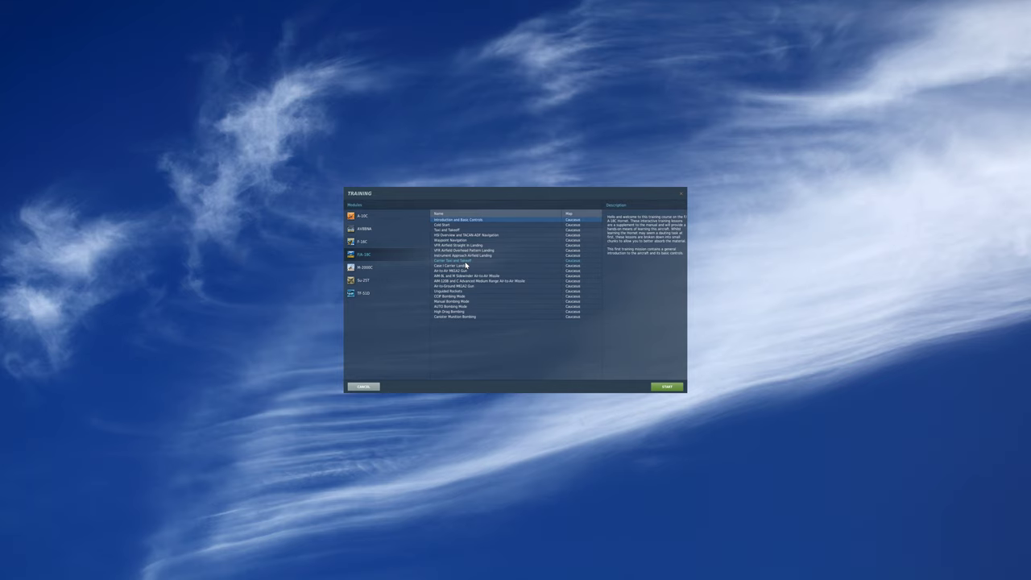
Start the F/A-18C training lesson "Carrier Taxi and Takeoff" and dismiss its briefing to enter the cockpit
click(466, 262)
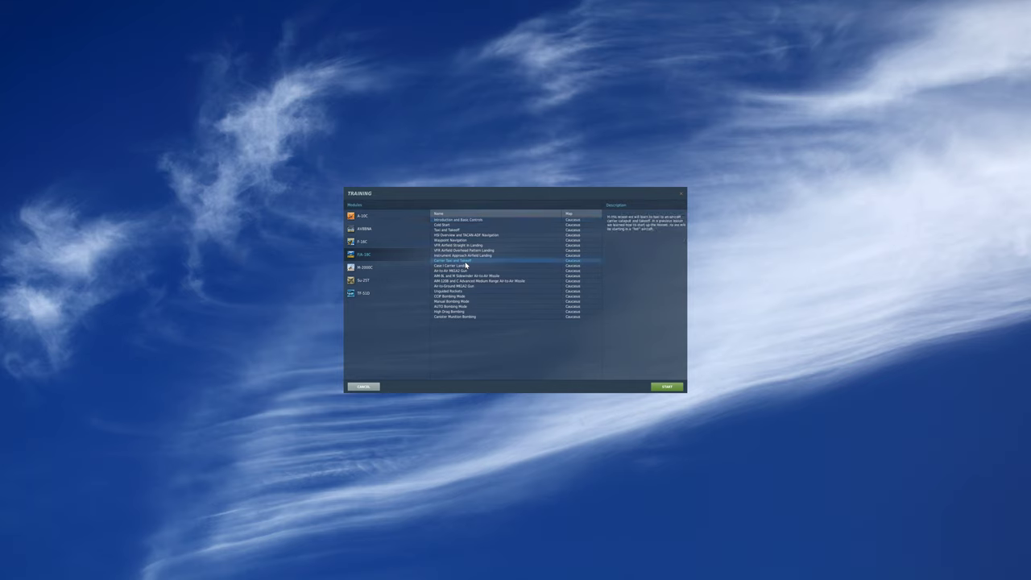
click(665, 387)
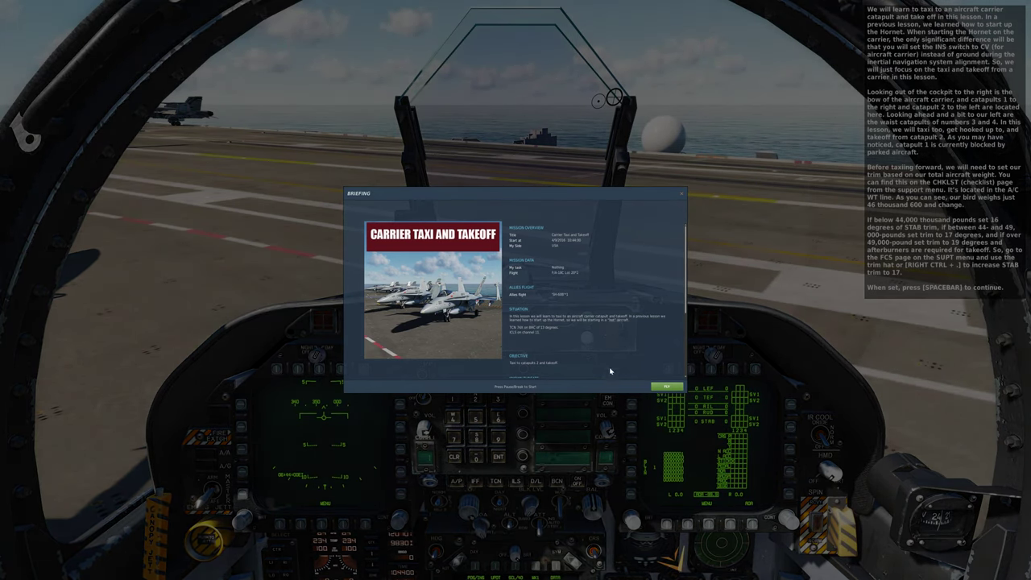
click(677, 389)
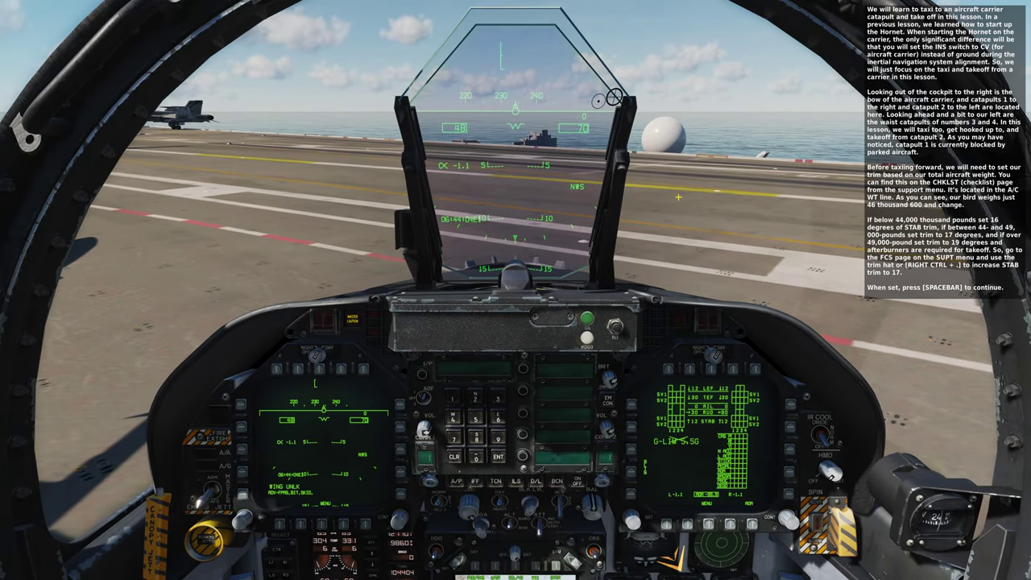
Examine the aircraft and the whole carrier in external view, from above the ship and close to the flight deck
key(F2)
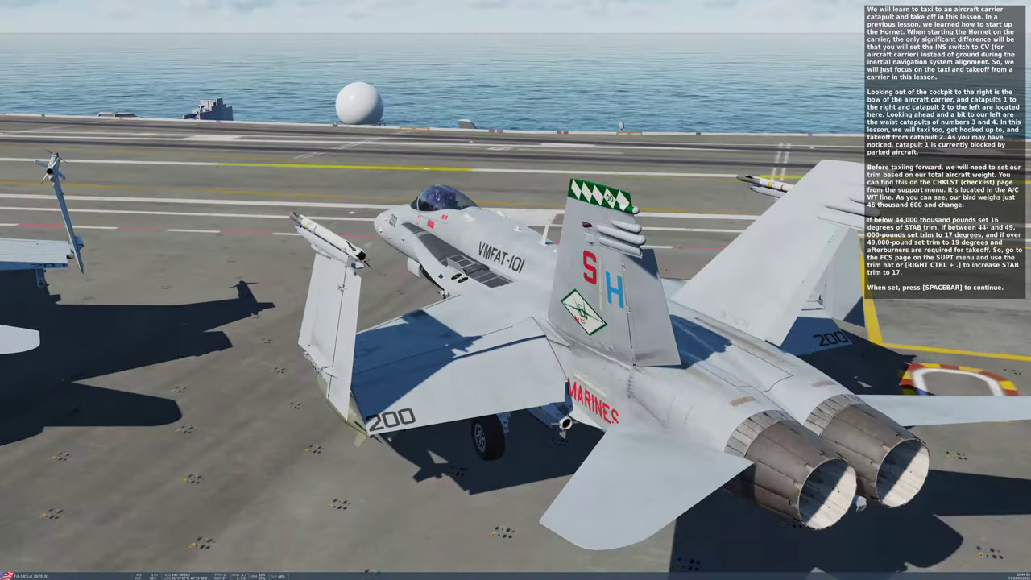
scroll(516, 290, down, 10)
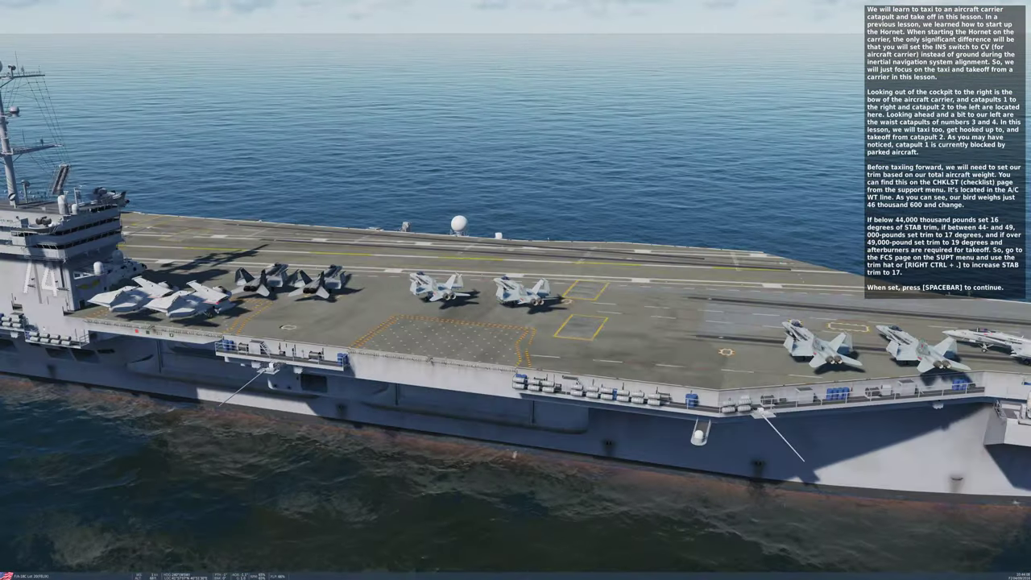
scroll(516, 290, down, 5)
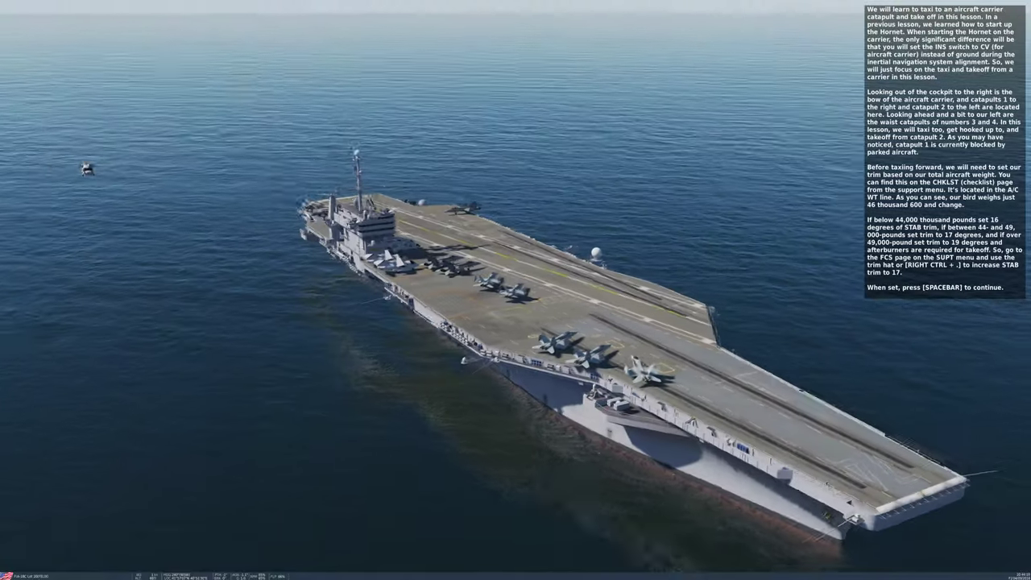
scroll(516, 290, down, 2)
key(F2)
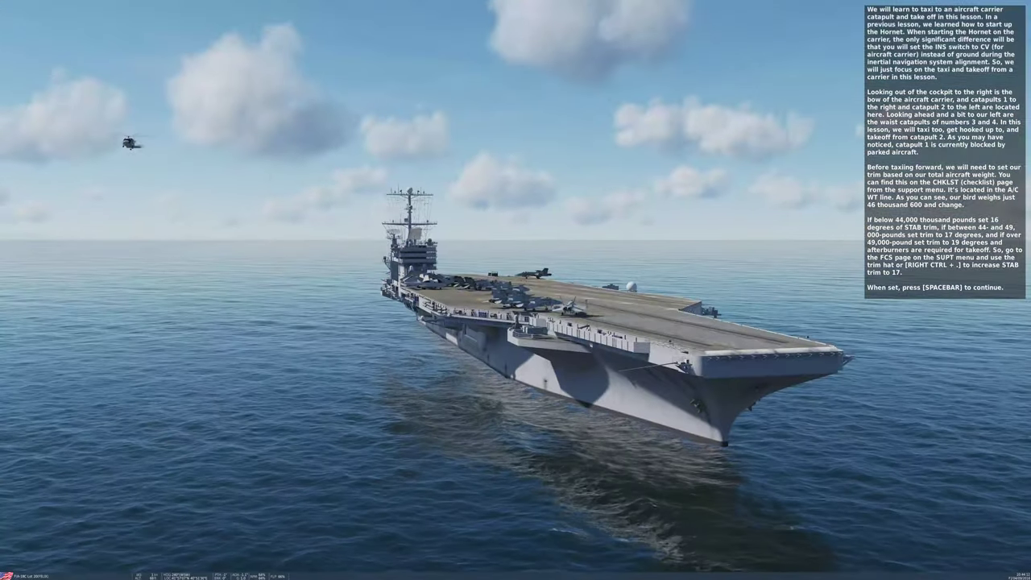
scroll(516, 290, up, 5)
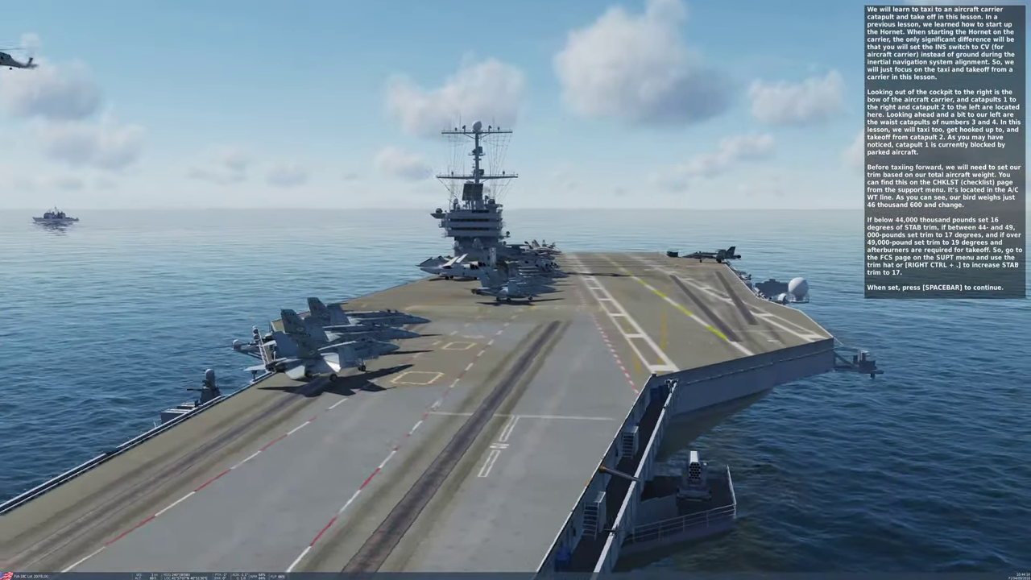
scroll(516, 290, up, 5)
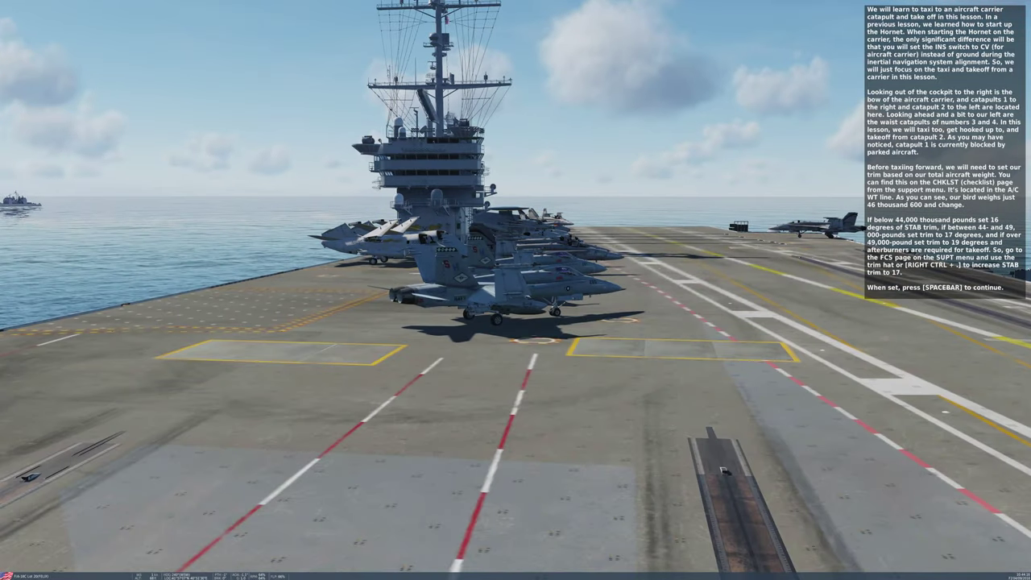
Quit the training mission, close its debriefing and leave the training list for the main menu
key(Escape)
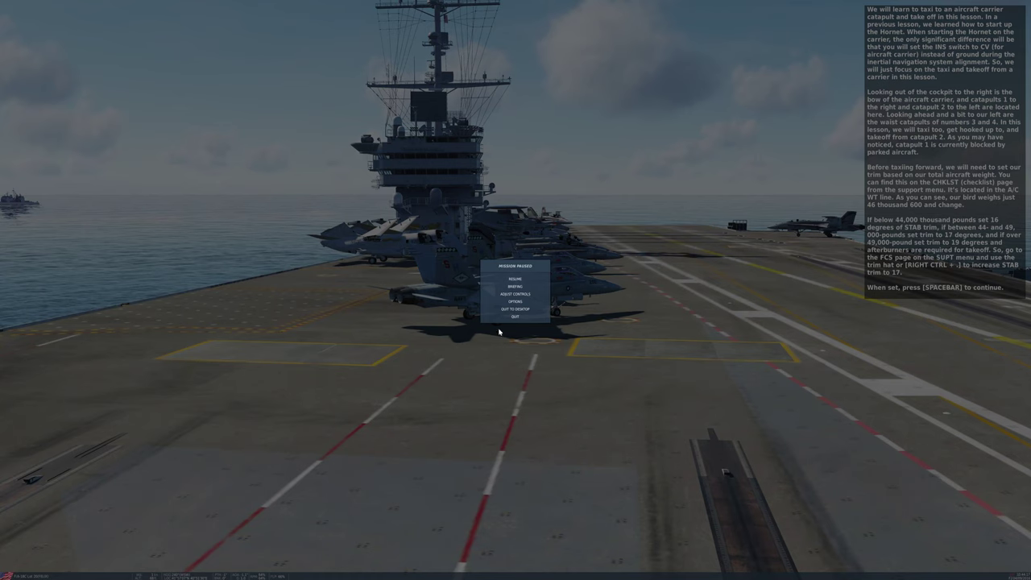
key(Escape)
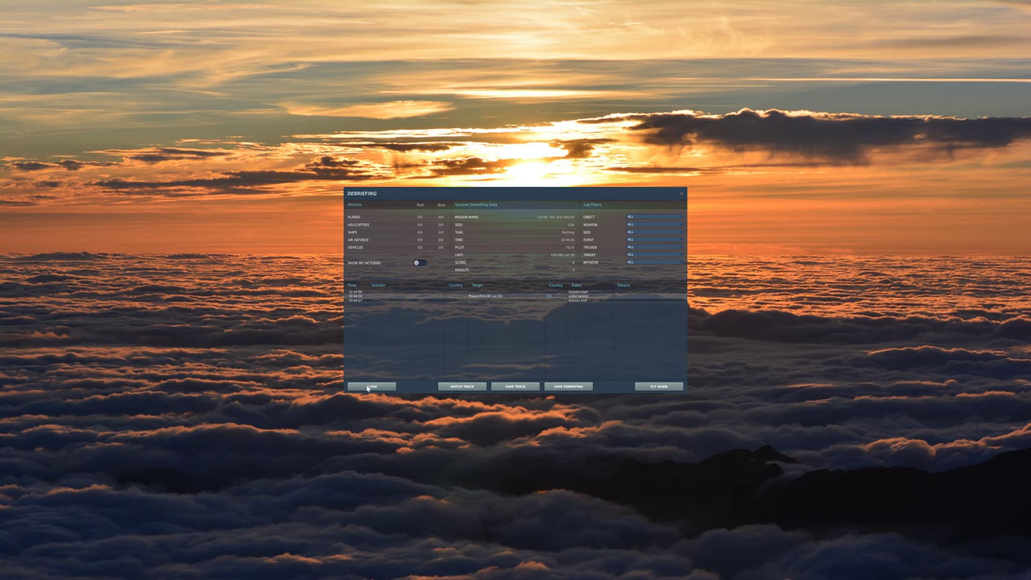
click(359, 388)
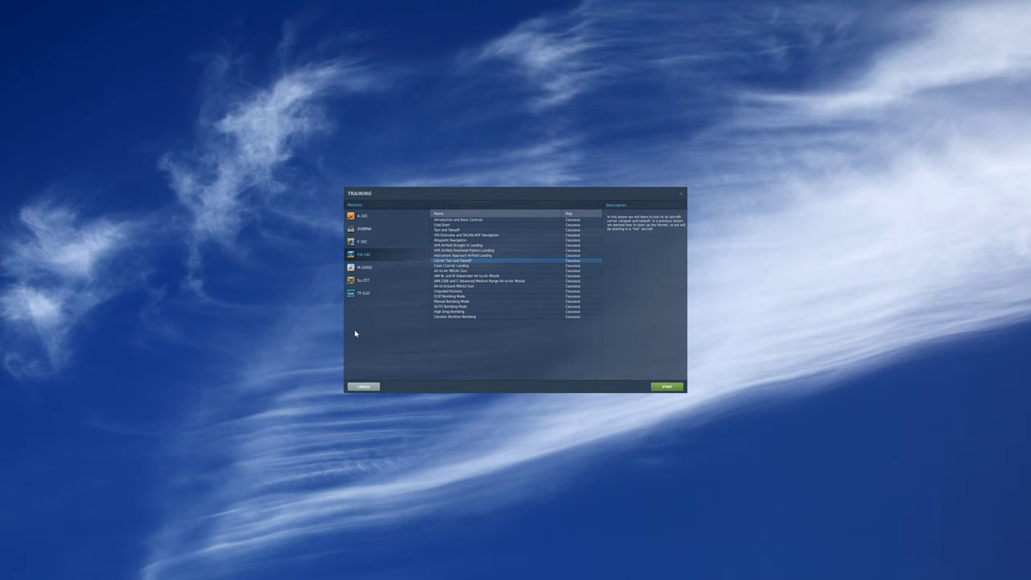
click(362, 387)
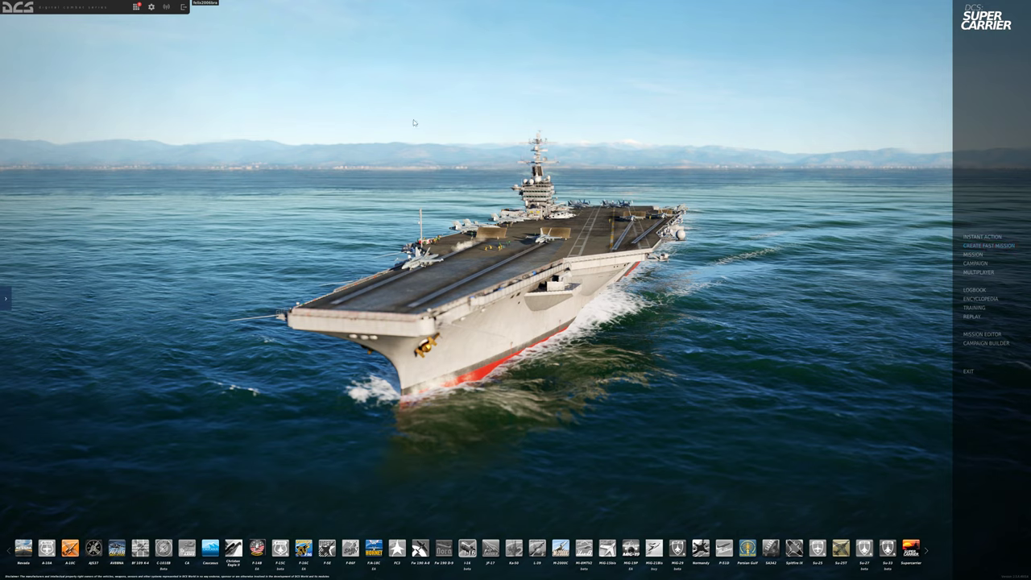
Open the options and cancel them without changes, and exit the simulator to the desktop
click(151, 7)
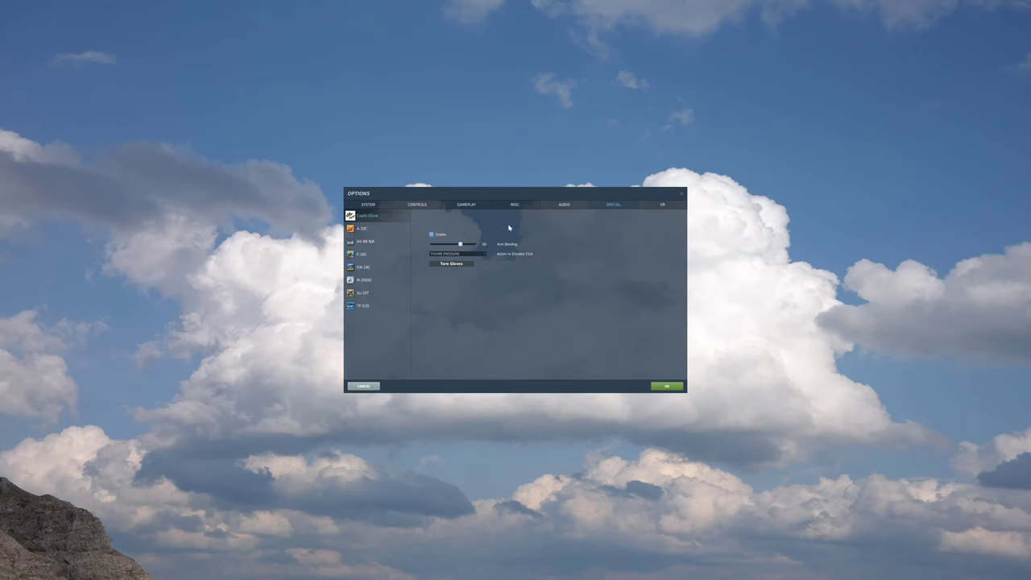
click(363, 386)
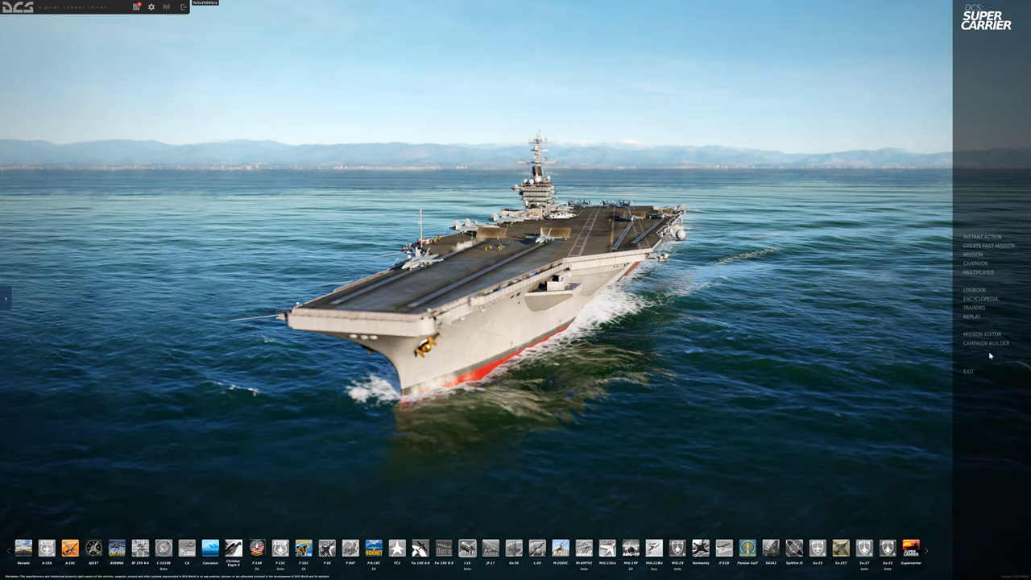
click(970, 372)
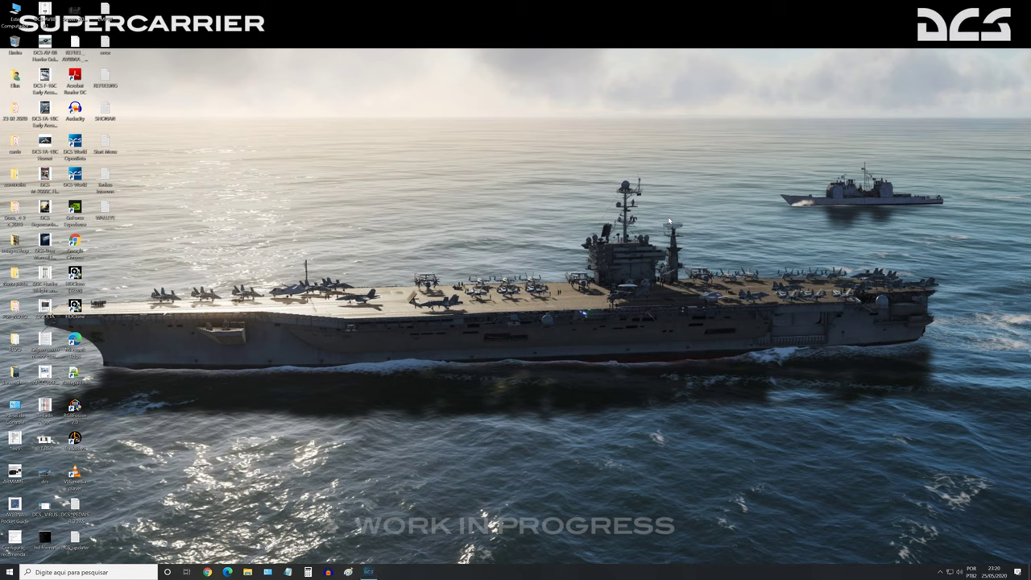
Switch to Chrome, open the first bookmarked YouTube channel and pause its featured video
click(208, 572)
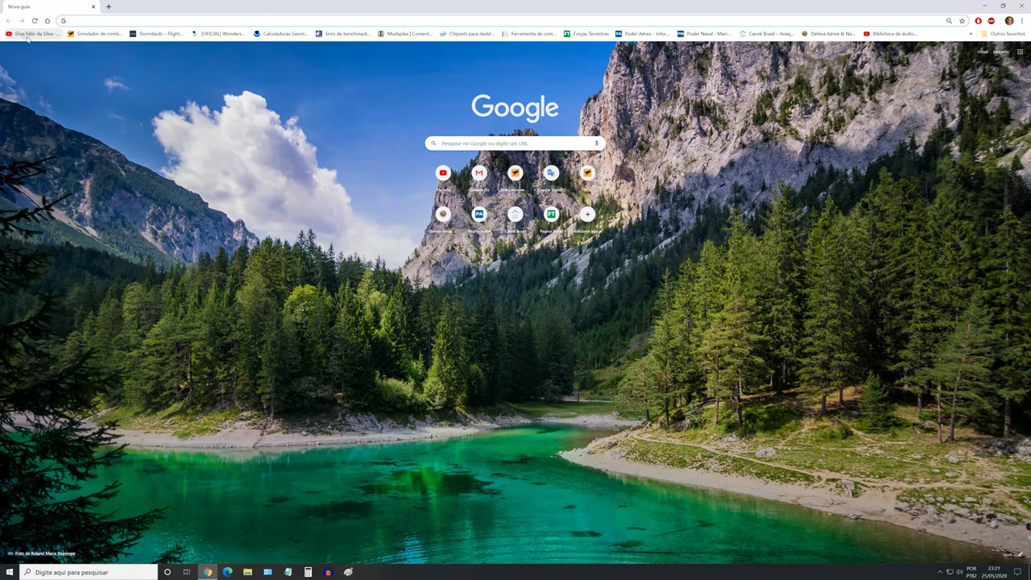
click(28, 34)
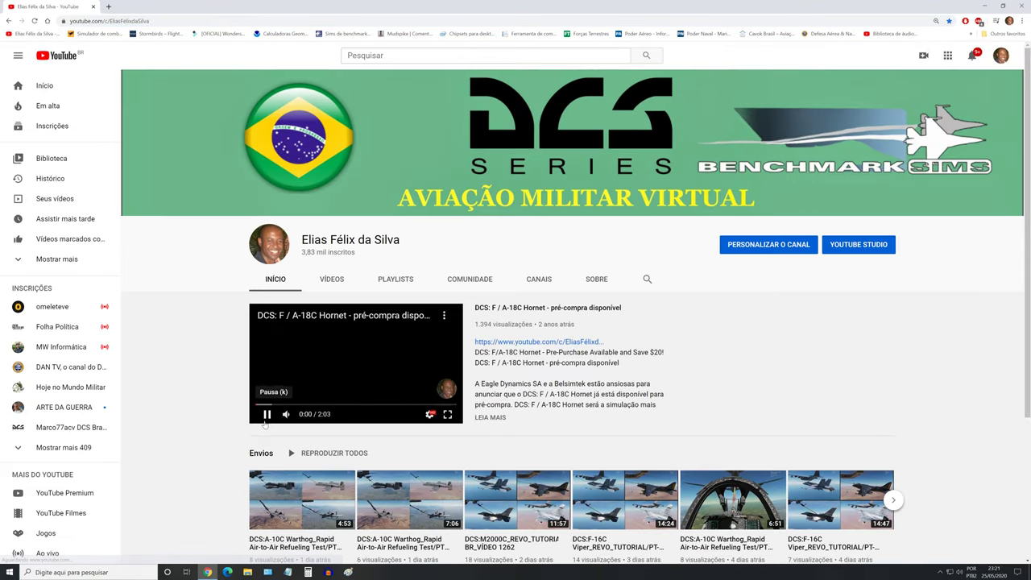
click(266, 422)
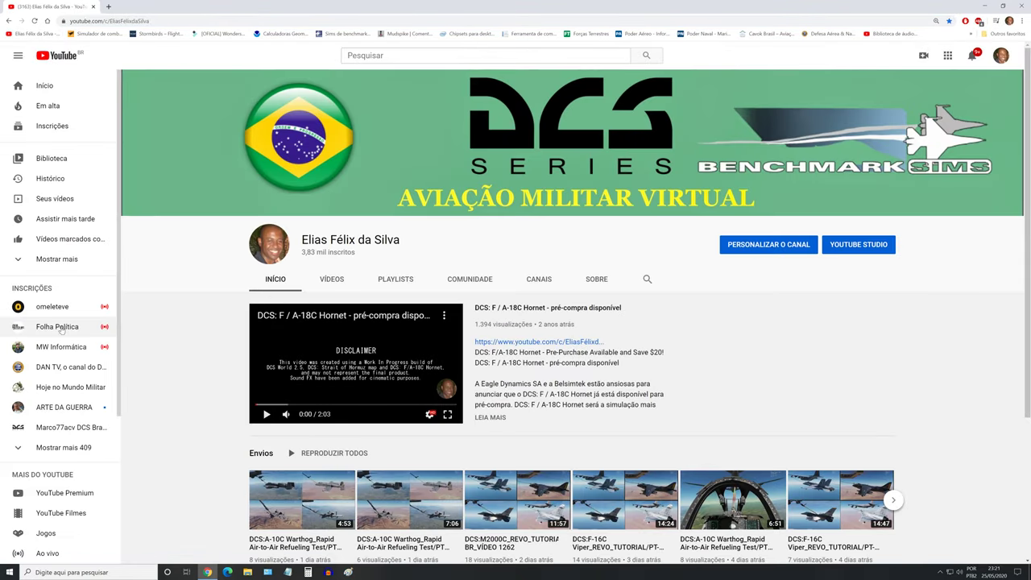
Expand the full list of YouTube subscriptions and open the uploaded videos of the Matt Wagner channel
scroll(70, 357, down, 1)
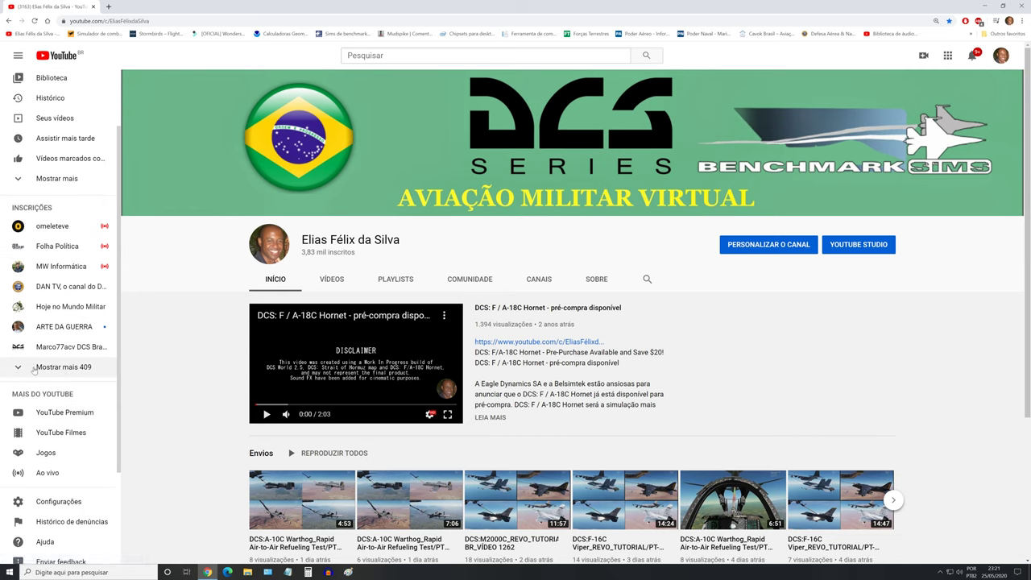
click(23, 368)
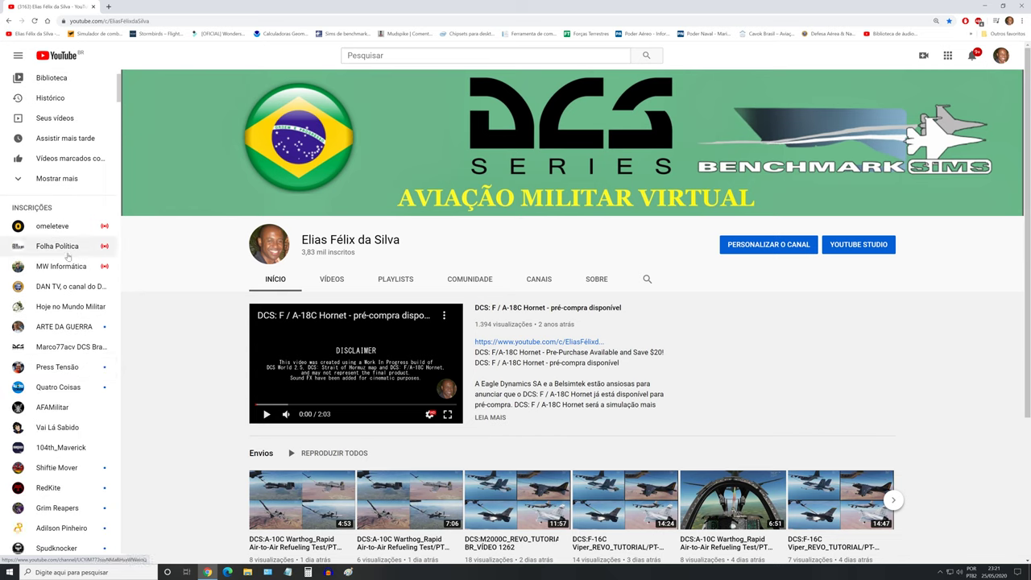
scroll(74, 323, down, 1)
scroll(74, 335, down, 3)
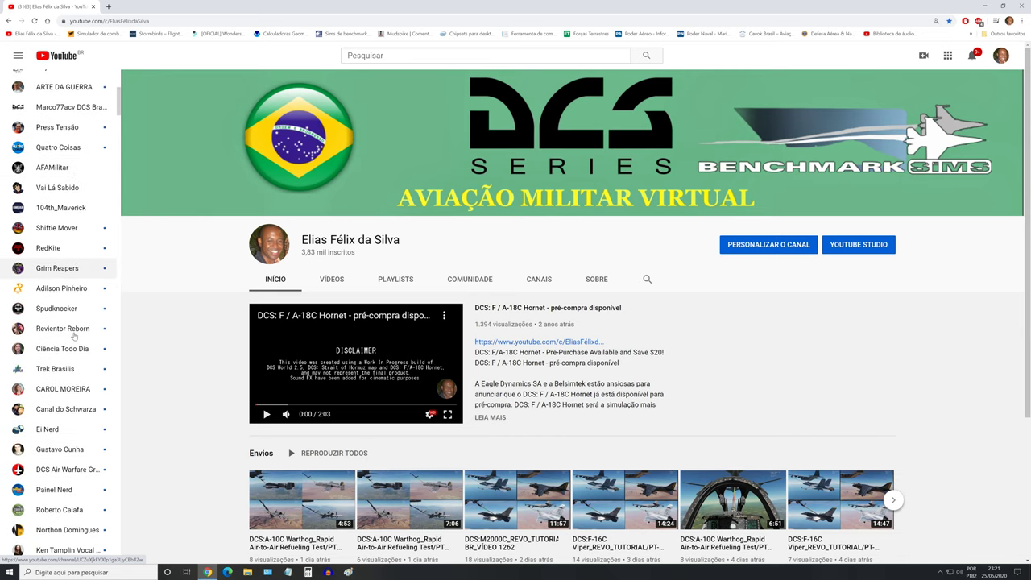
scroll(73, 336, down, 3)
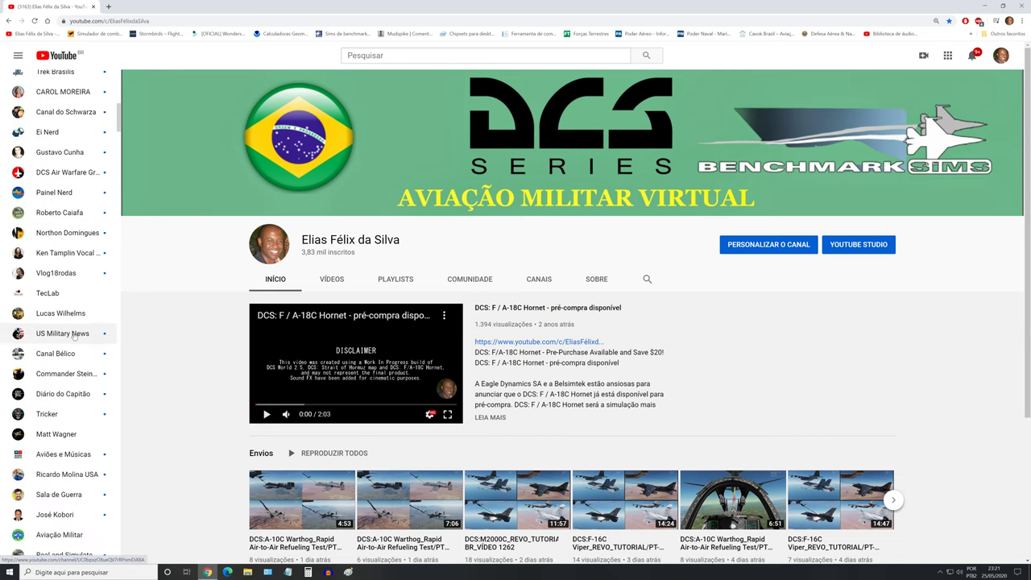
click(69, 435)
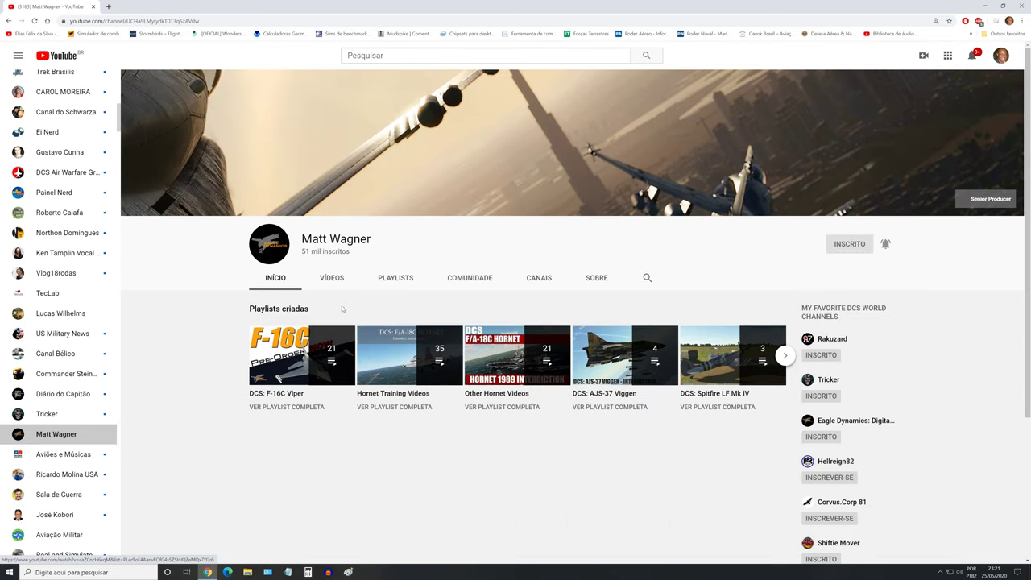
click(332, 277)
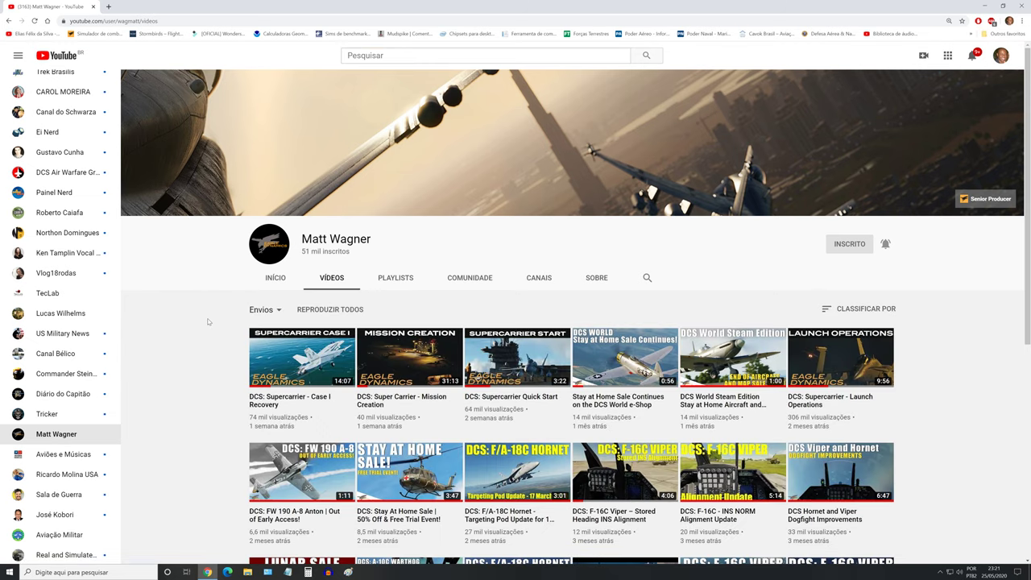
Preview the video "DCS: Super Carrier - Mission Creation" and return to the channel's videos
scroll(207, 321, down, 1)
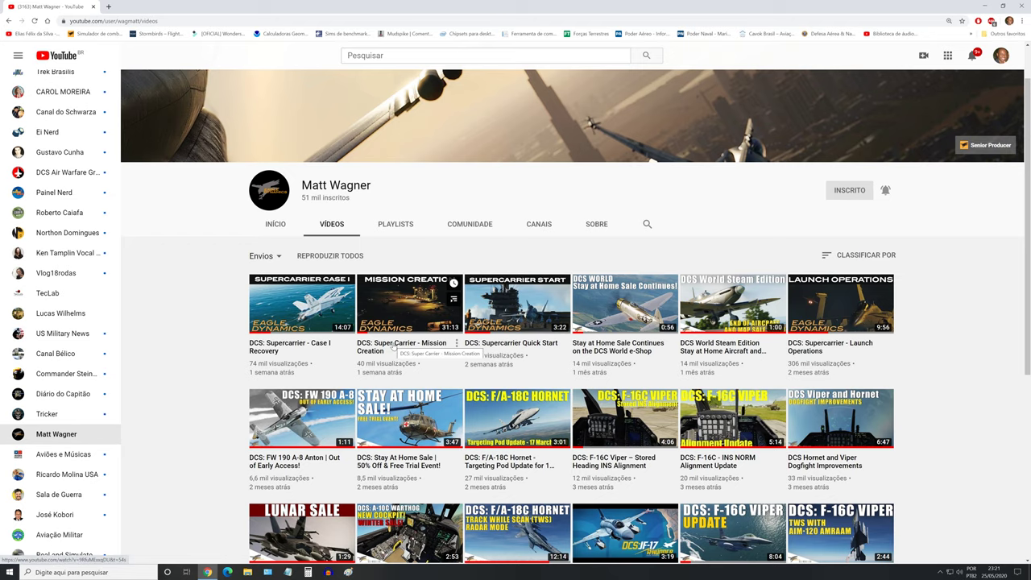
click(398, 304)
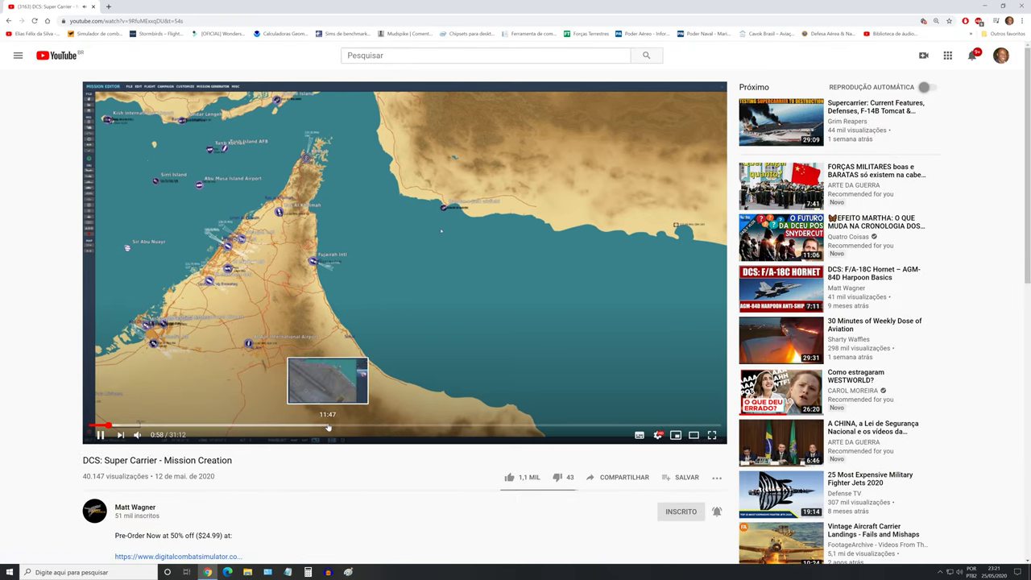
click(8, 21)
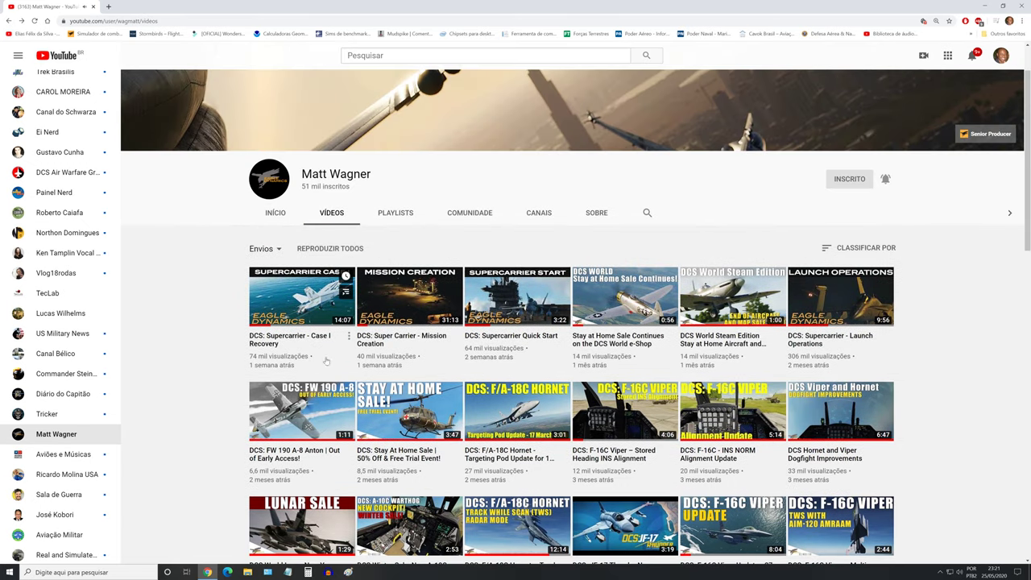
Play "DCS: Supercarrier - Case I Recovery" from its beginning and return to the newest videos of the channel
click(315, 309)
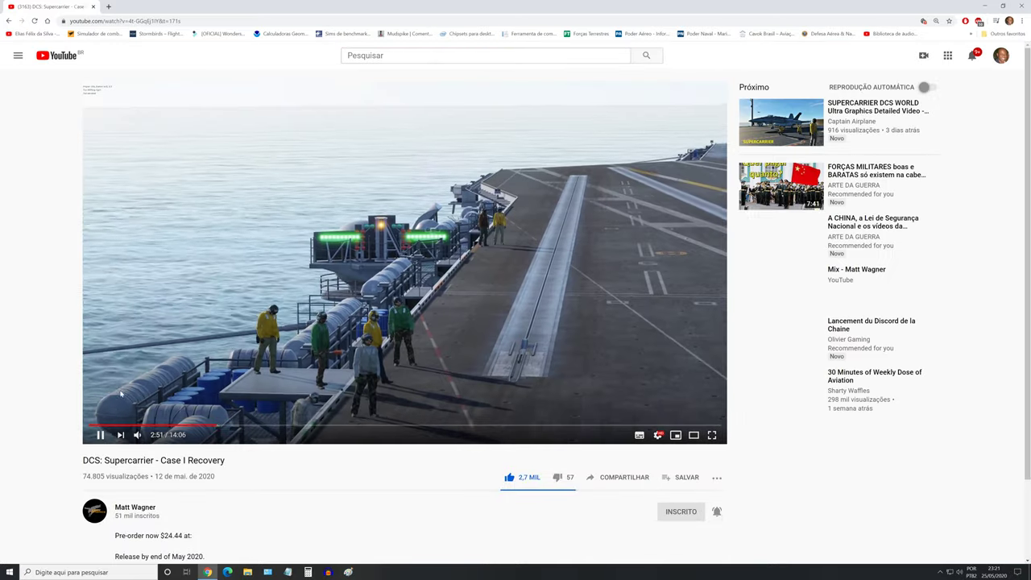
click(87, 426)
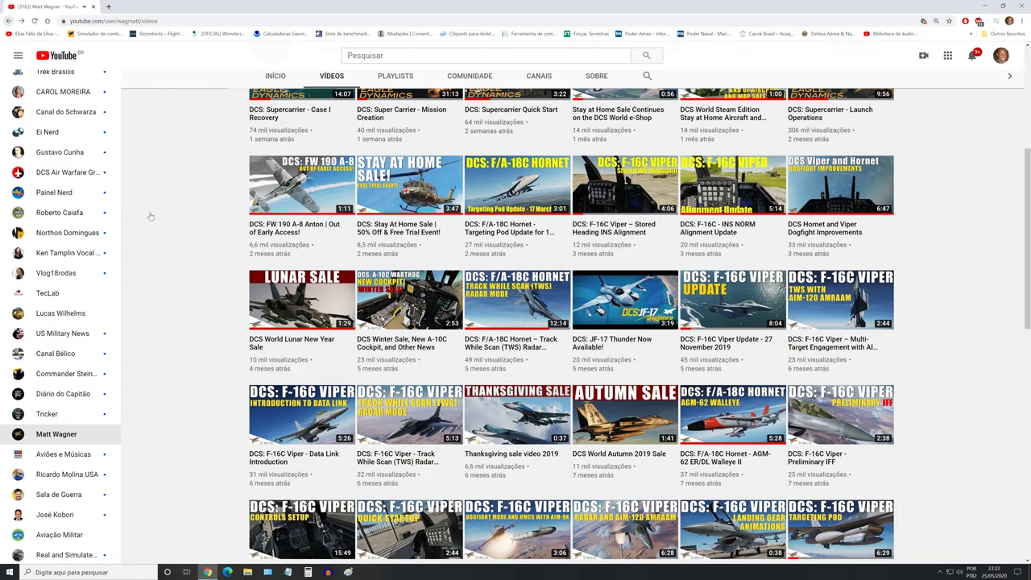
scroll(149, 216, up, 3)
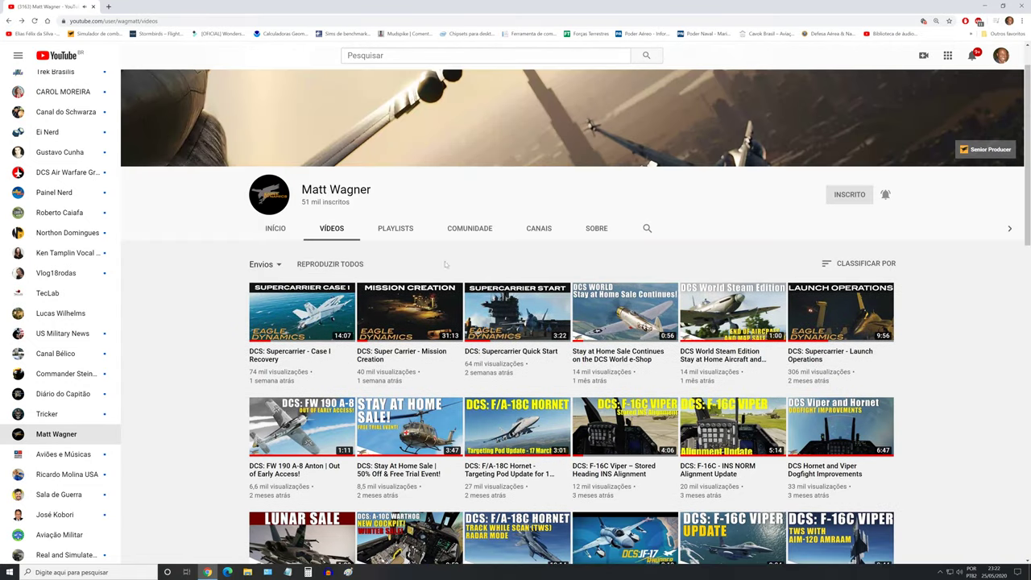
Play "DCS: Supercarrier Quick Start" from its beginning, pausing at 1:12 and 1:21 to examine the mission list
click(532, 318)
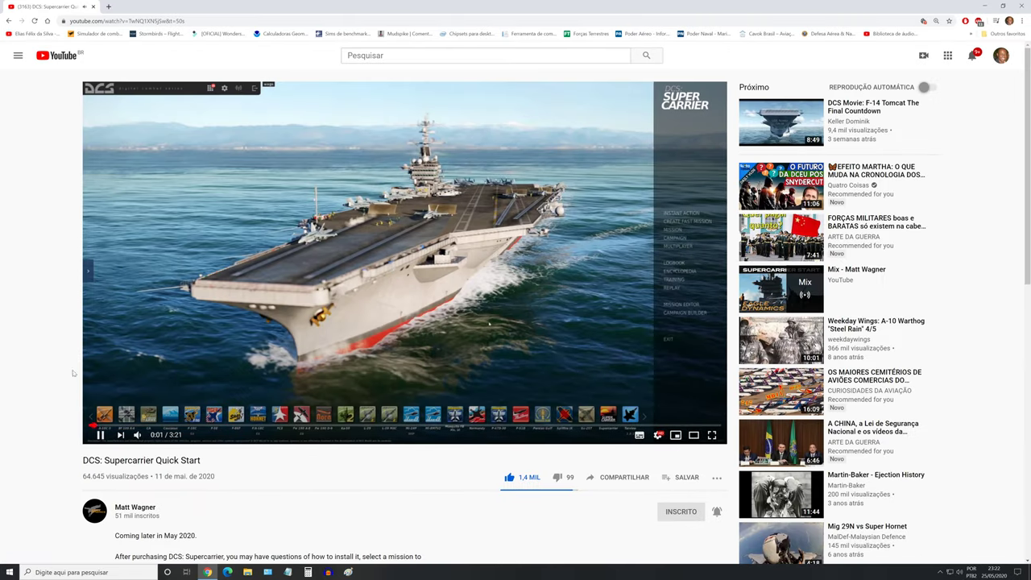
click(100, 425)
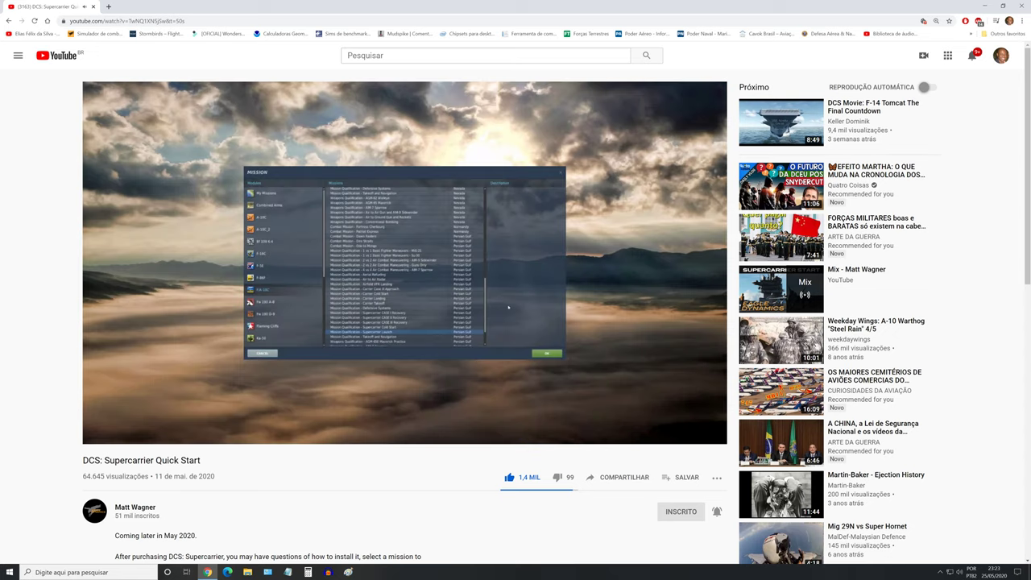
click(161, 207)
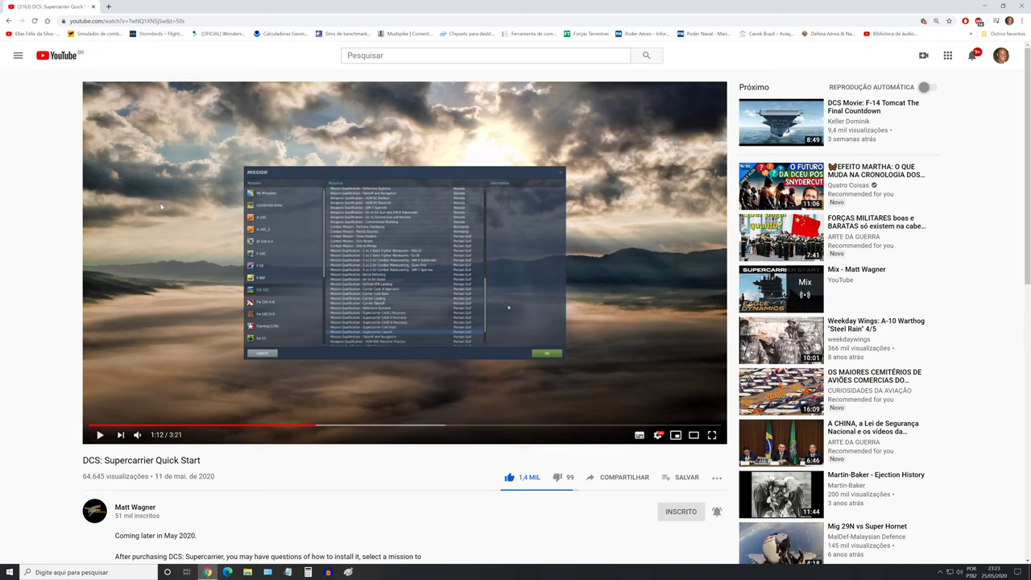
click(160, 208)
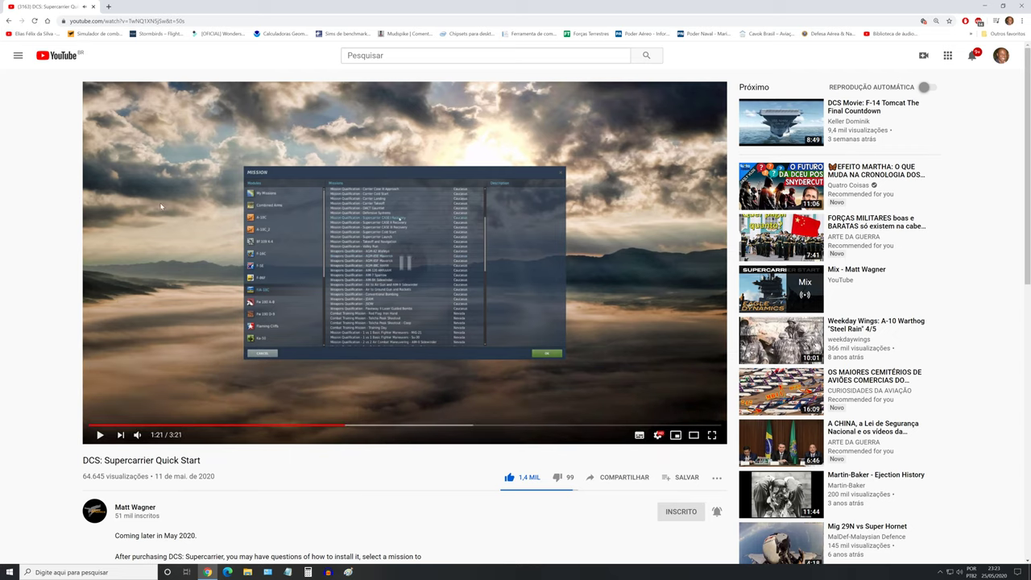
Switch from the browser to DCS World OpenBeta and display the F/A-18C entries in the mission list
click(129, 288)
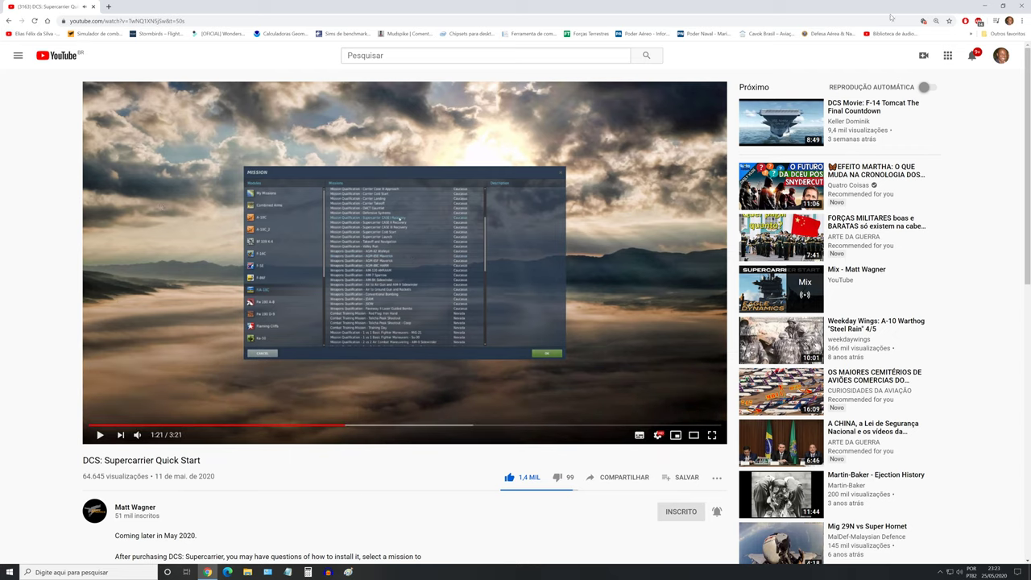
key(super+d)
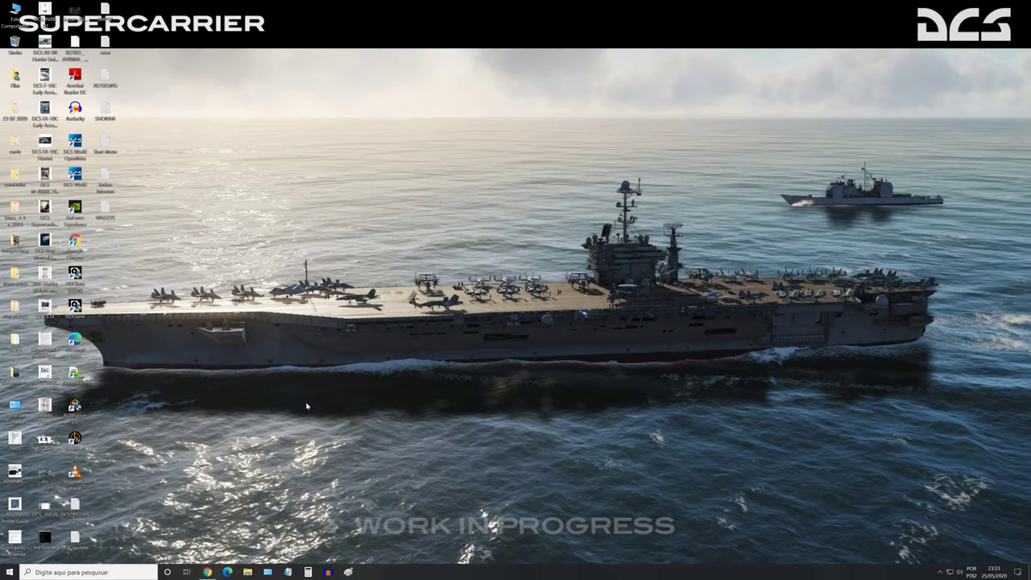
double_click(75, 143)
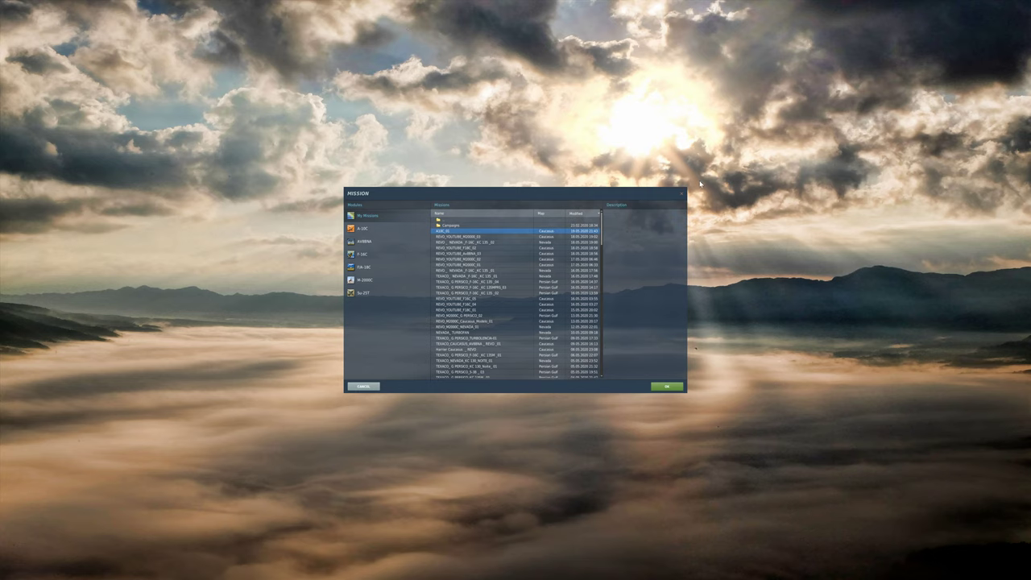
click(370, 273)
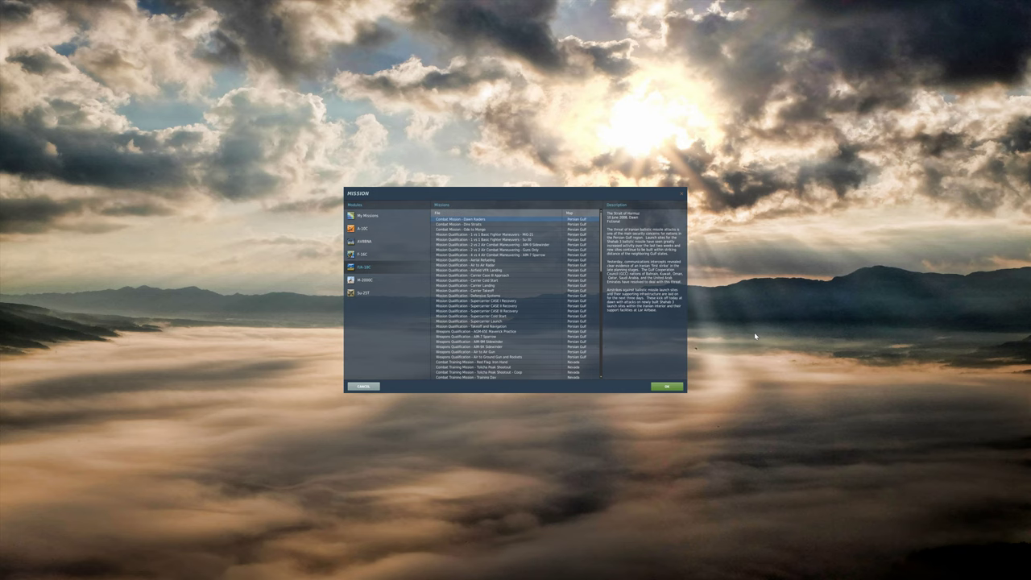
Close the mission list, exit DCS World and switch back to the "DCS: Supercarrier Quick Start" video in the browser
click(365, 387)
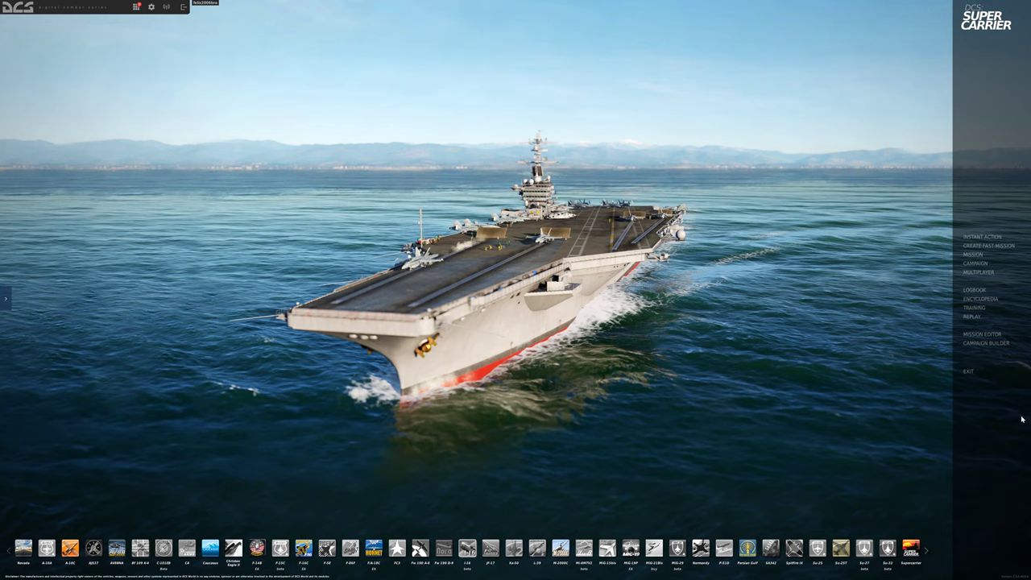
click(967, 373)
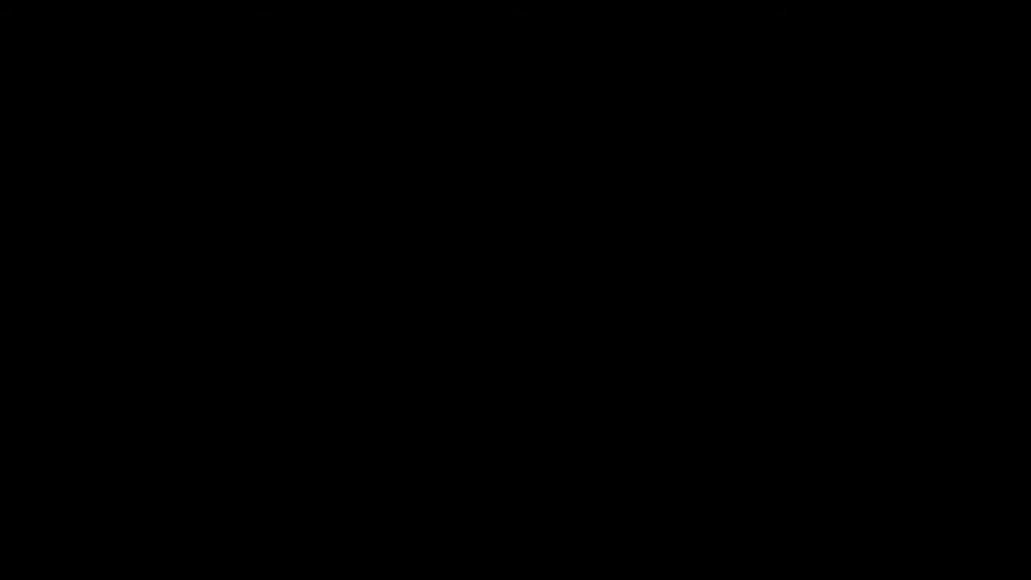
click(211, 573)
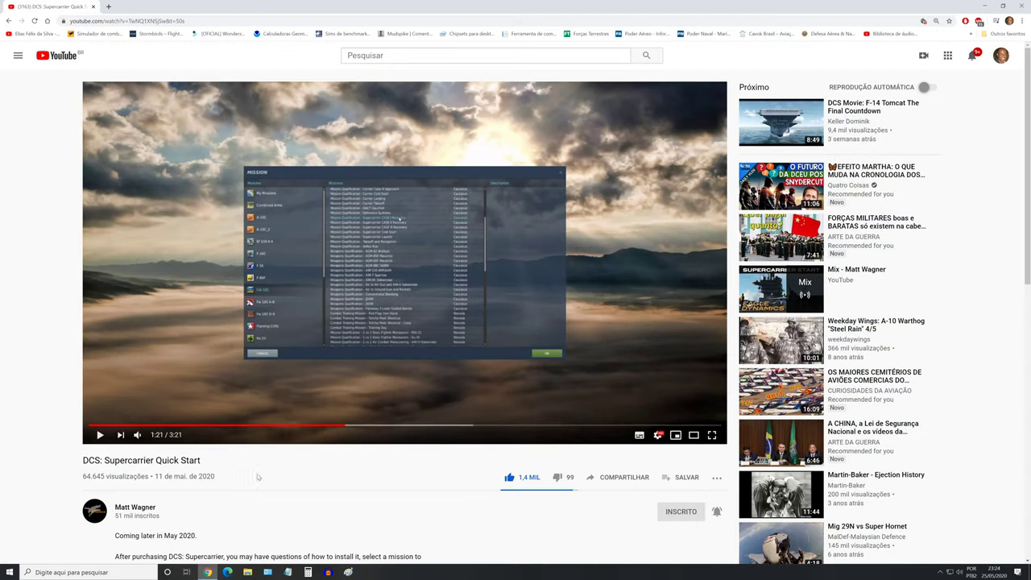
Continue playing "DCS: Supercarrier Quick Start", pausing at 1:24 and 1:38 to examine the Supercarrier missions, and minimize the browser
click(583, 400)
click(582, 399)
click(583, 399)
click(582, 399)
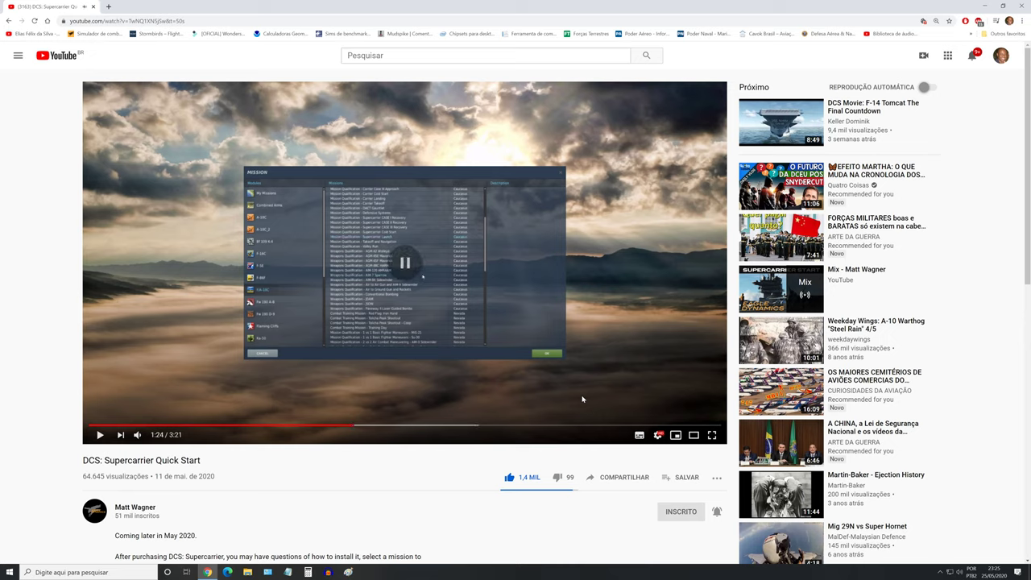
click(583, 399)
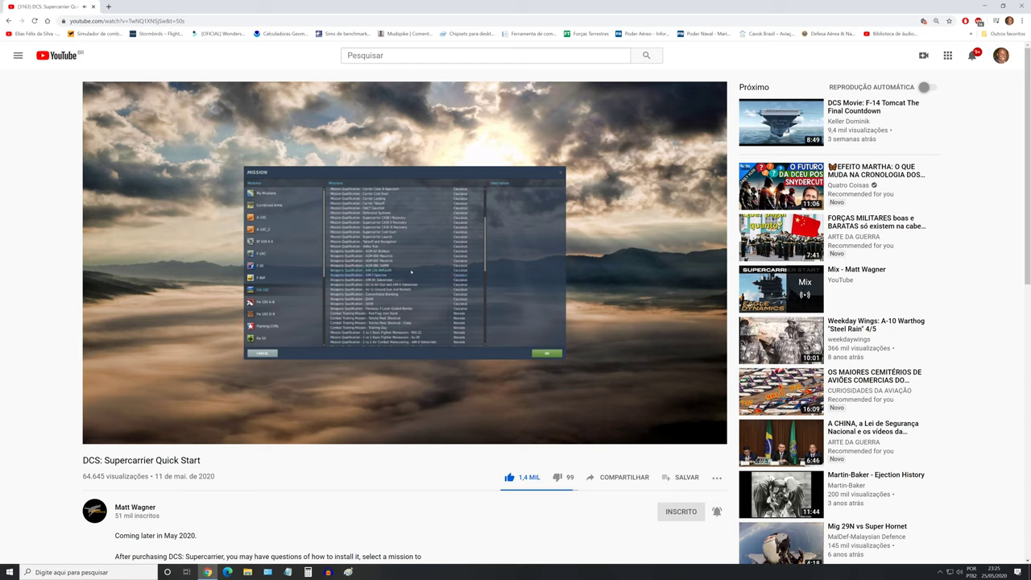
click(582, 399)
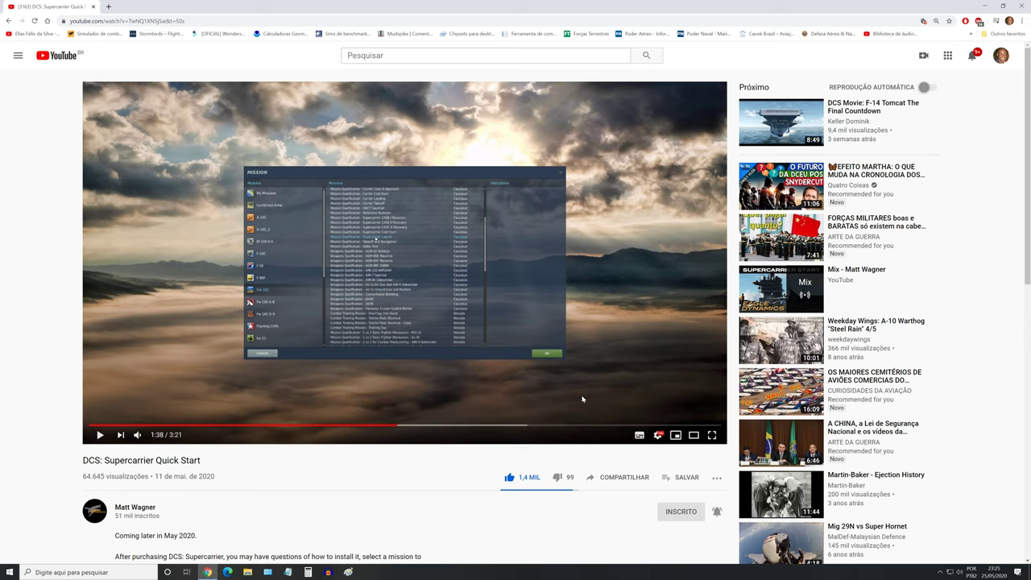
click(583, 399)
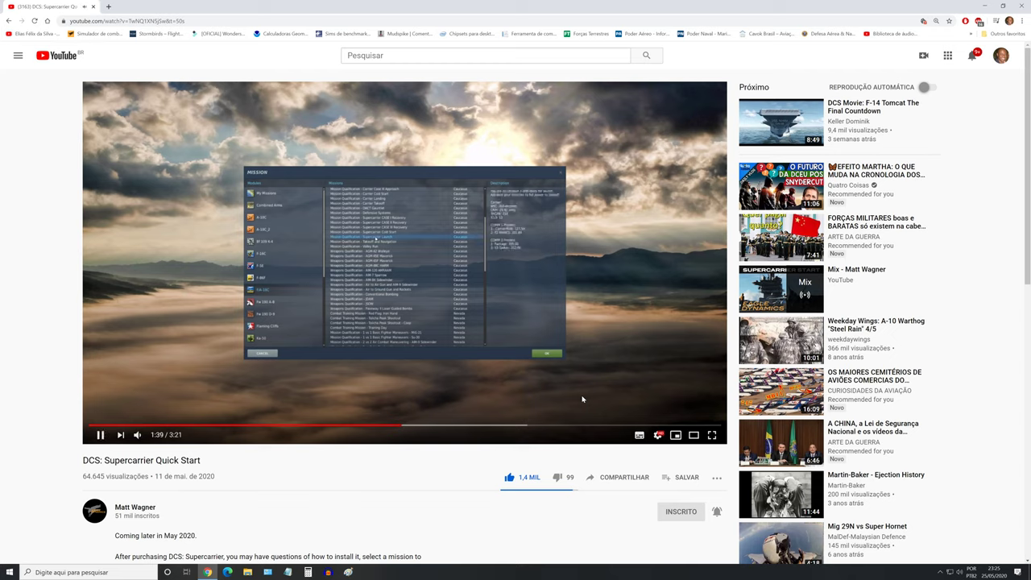
click(582, 399)
click(986, 5)
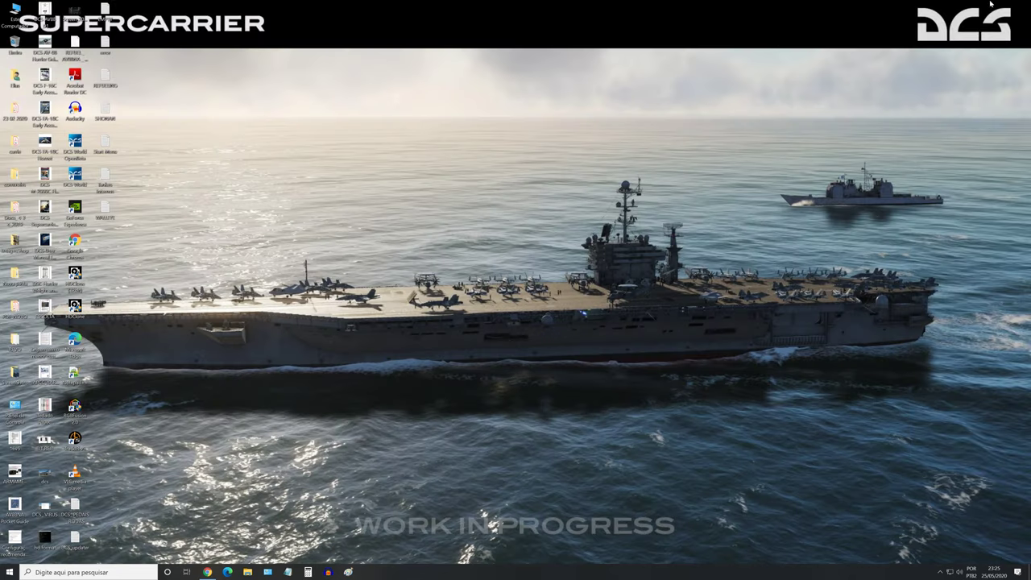